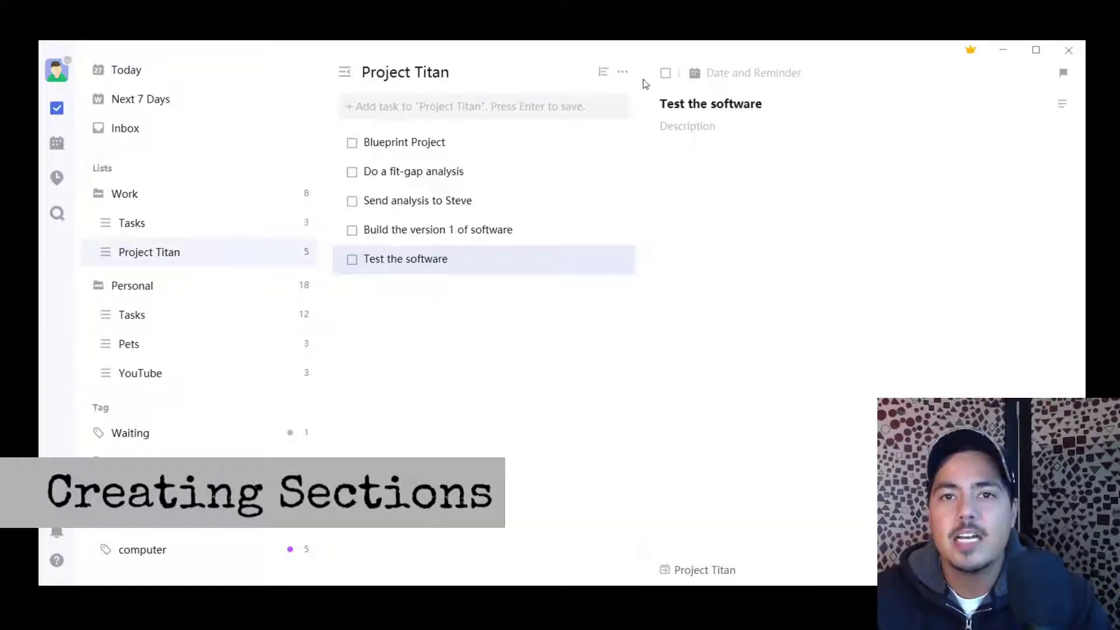
Add a new section named 'Phase 1' to the Project Titan list.
left_click(623, 73)
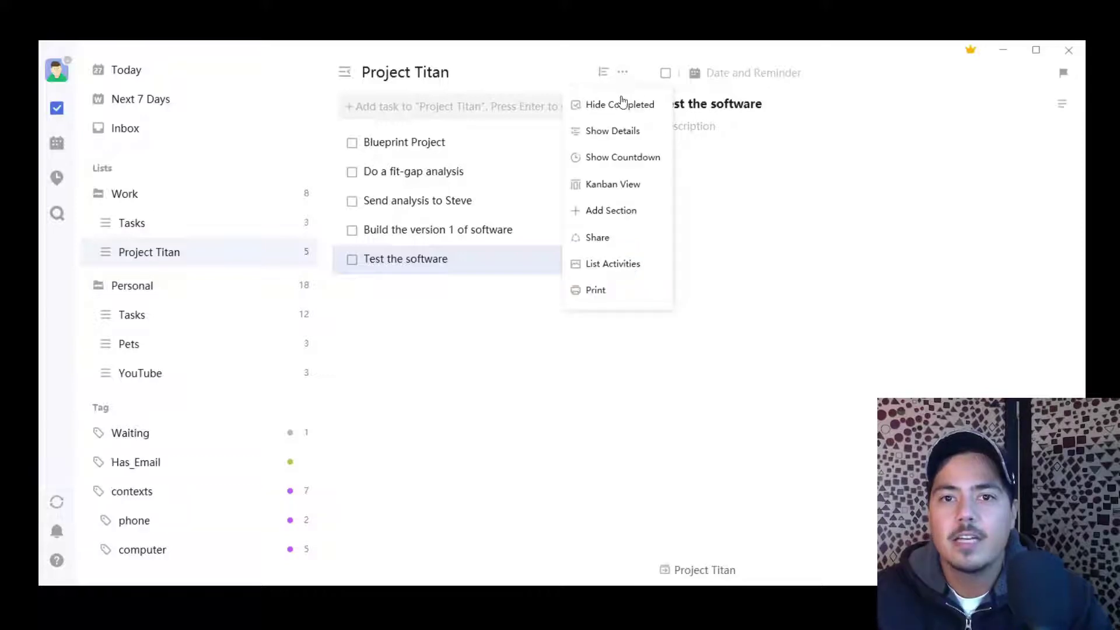
left_click(626, 216)
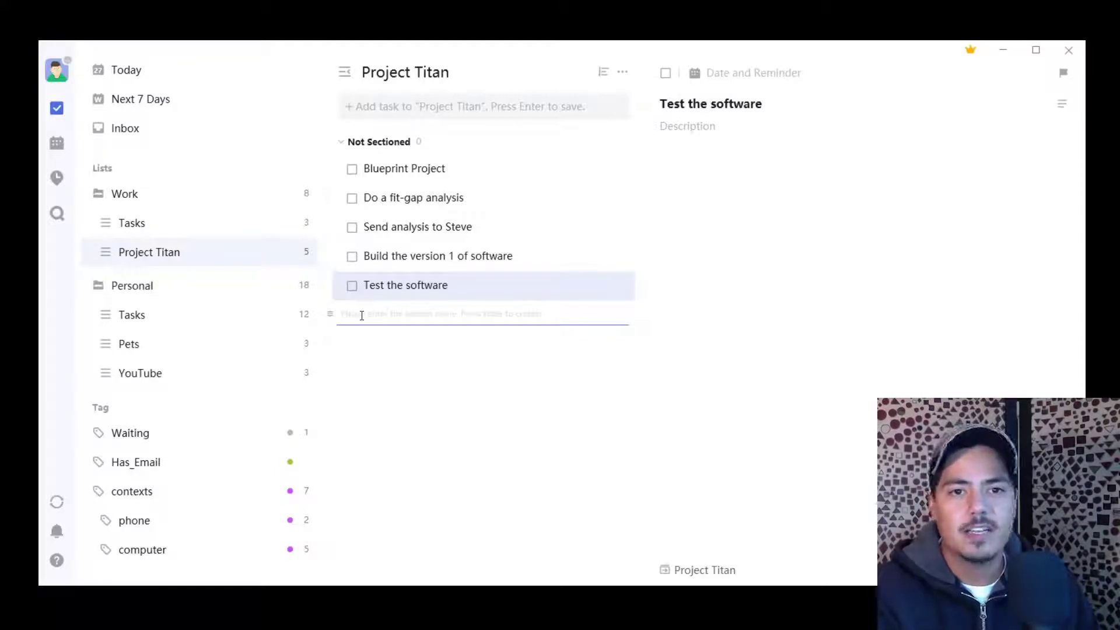
type("Phase 1")
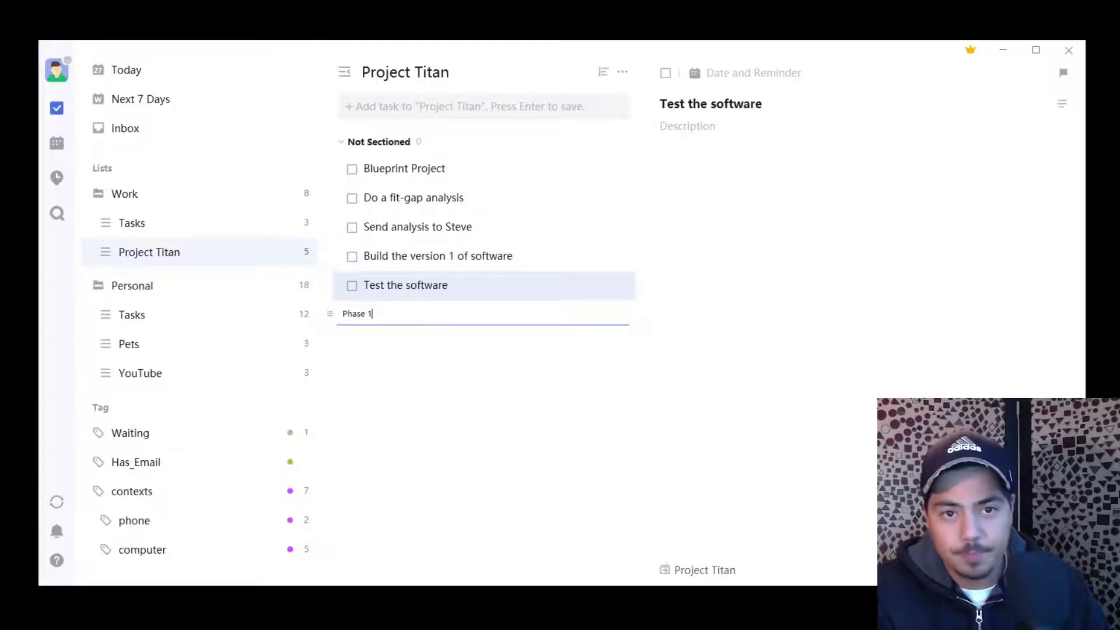
key("Return")
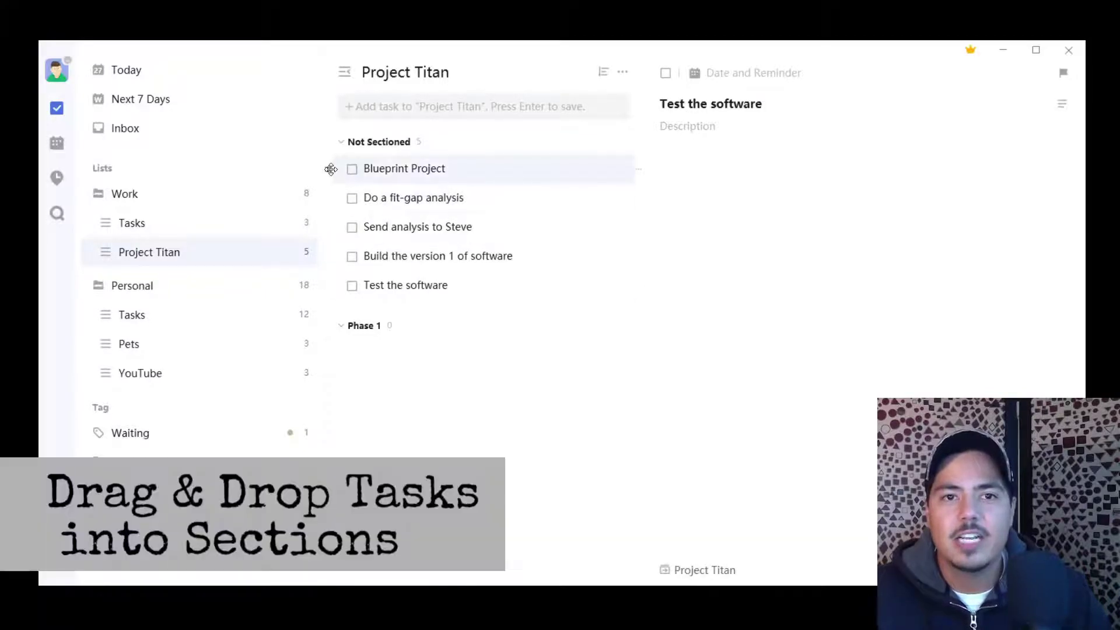
Drag Blueprint Project, Do a fit-gap analysis and Send analysis to Steve into Phase 1.
left_click_drag(349, 170, 352, 325)
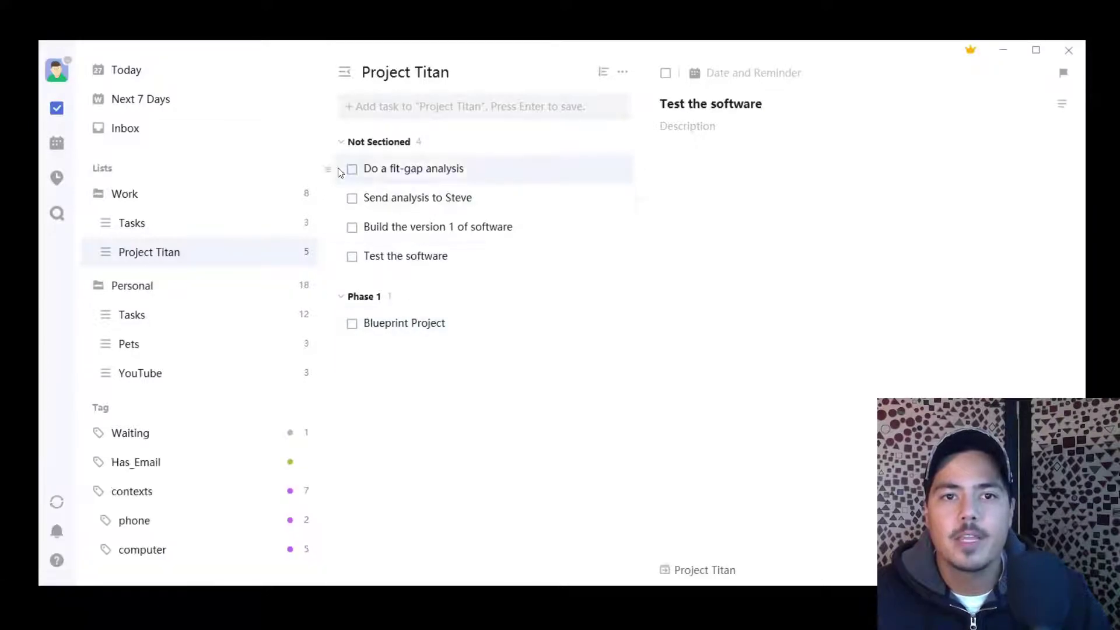
left_click_drag(331, 175, 351, 344)
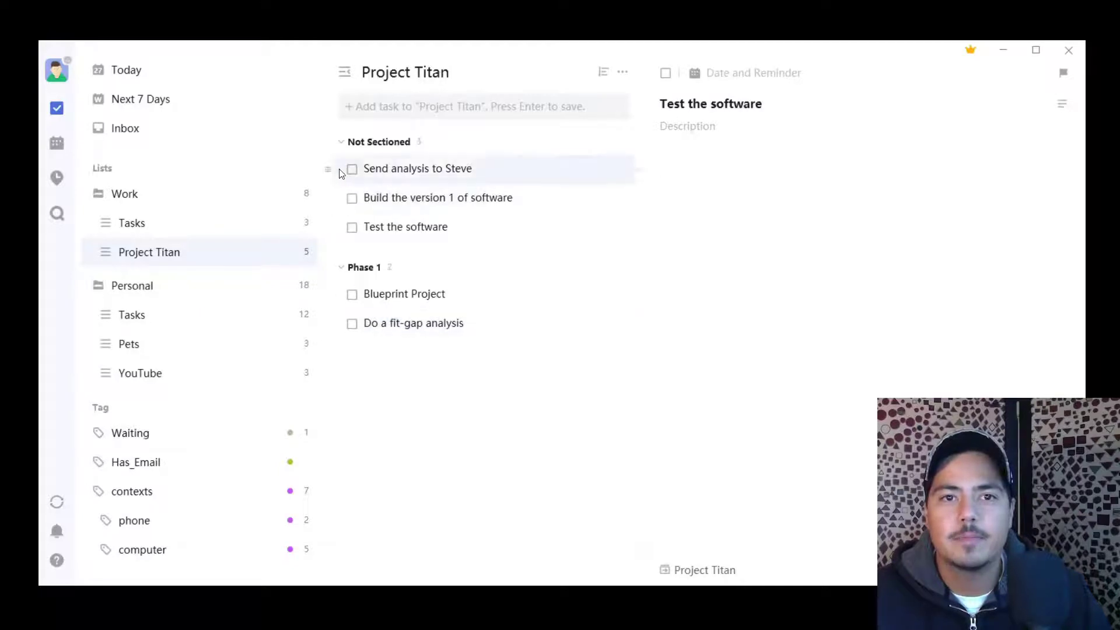
left_click_drag(331, 169, 363, 351)
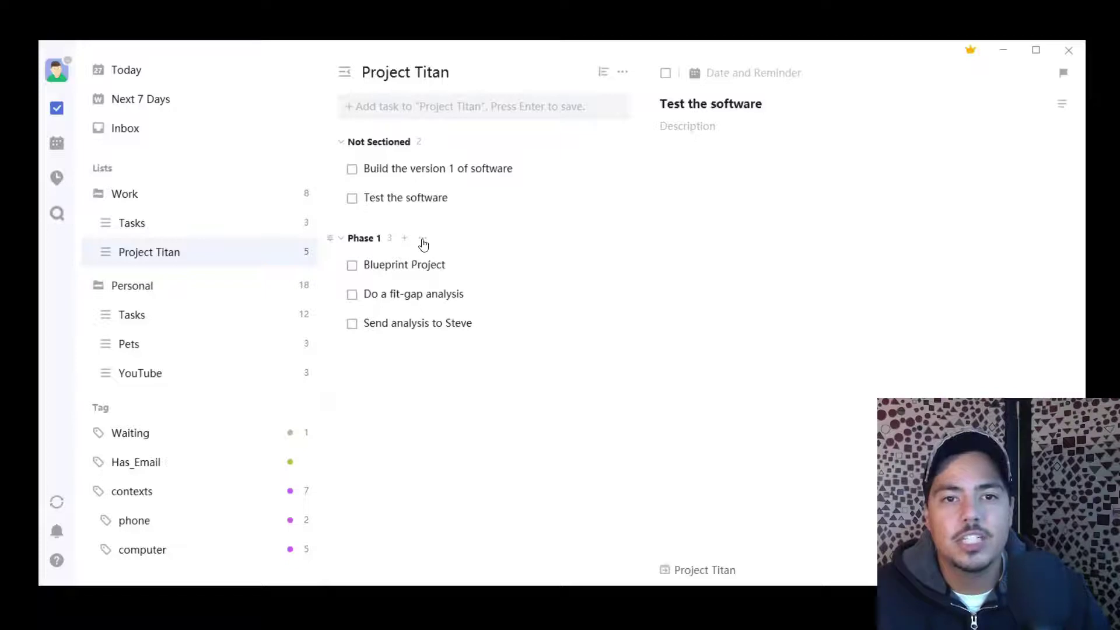
Add a 'Phase 2' section below Phase 1 and move the build and test tasks into it.
left_click(422, 239)
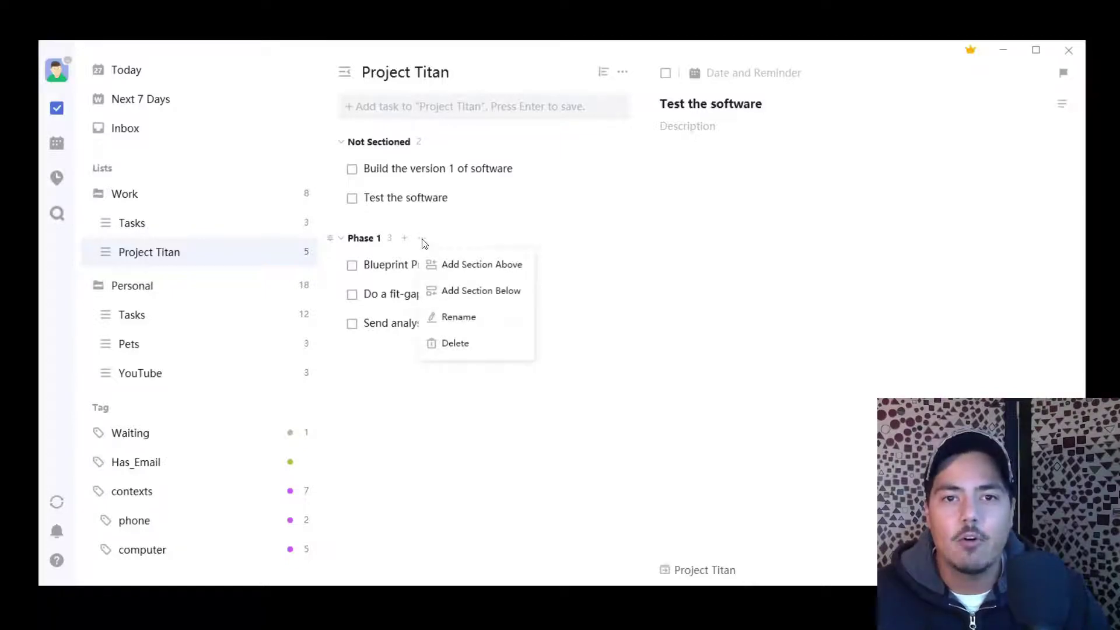
left_click(482, 299)
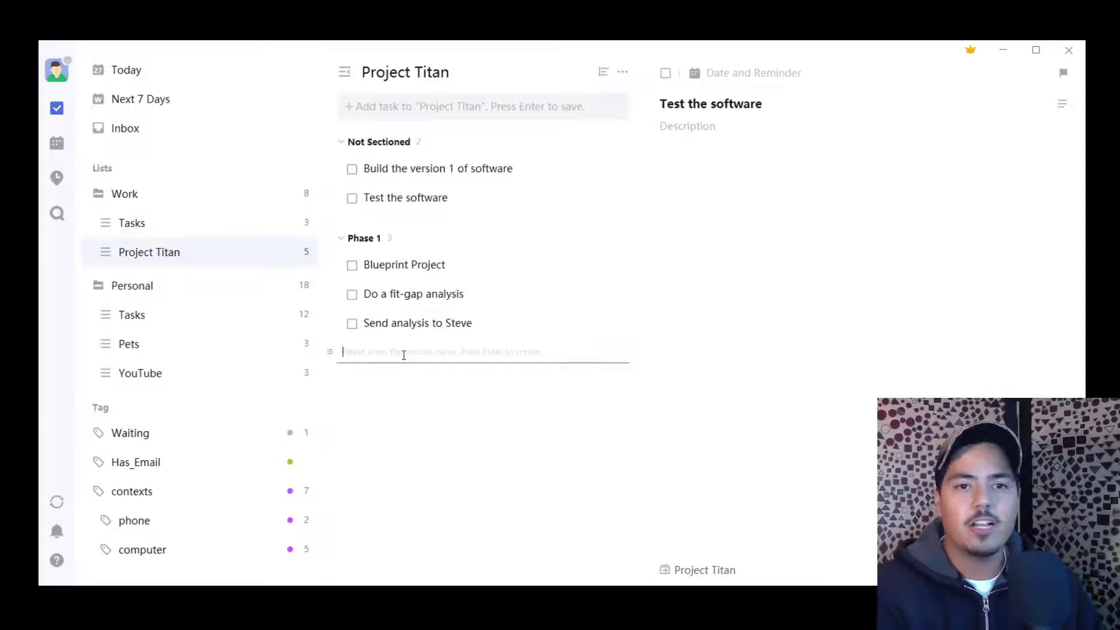
type("Phase 2")
key("Return")
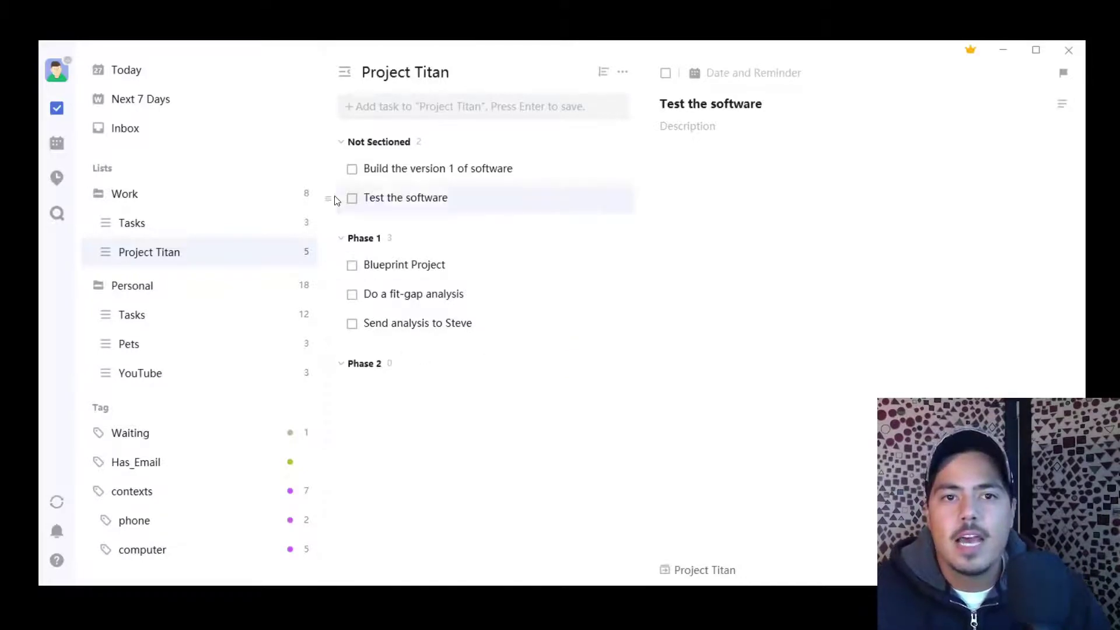
left_click_drag(332, 169, 370, 372)
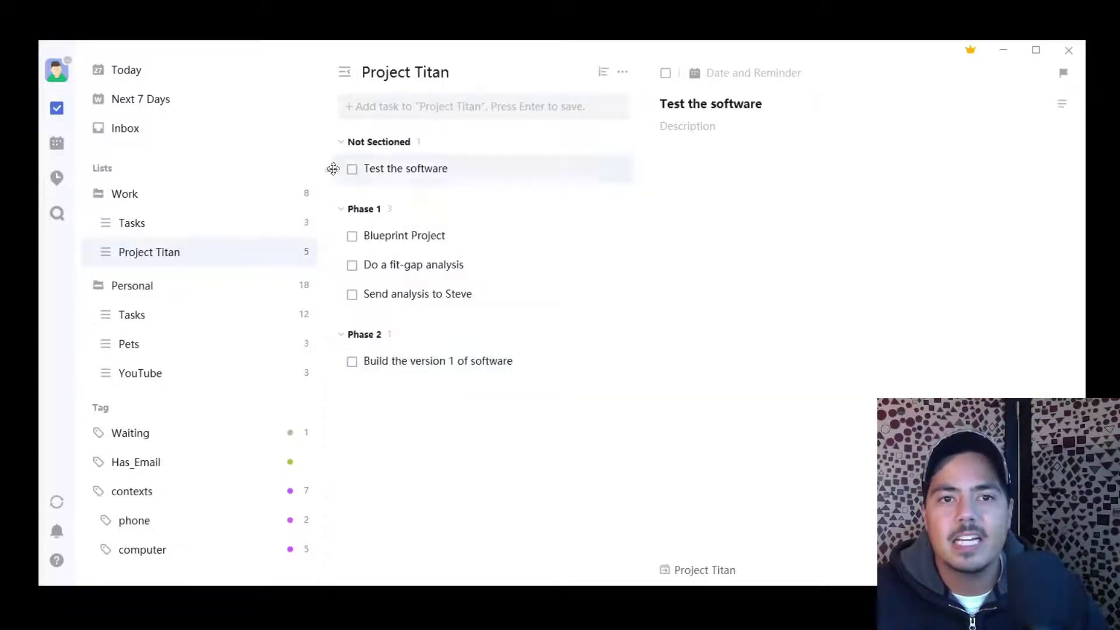
left_click_drag(333, 169, 346, 367)
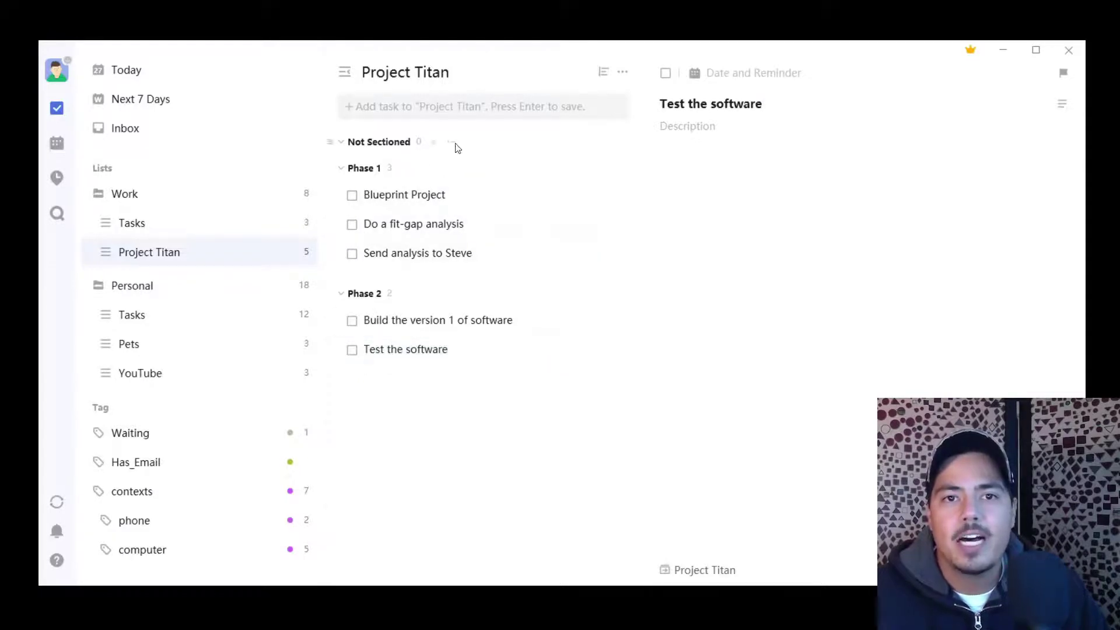
Delete the empty Not Sectioned group from the list.
left_click(454, 143)
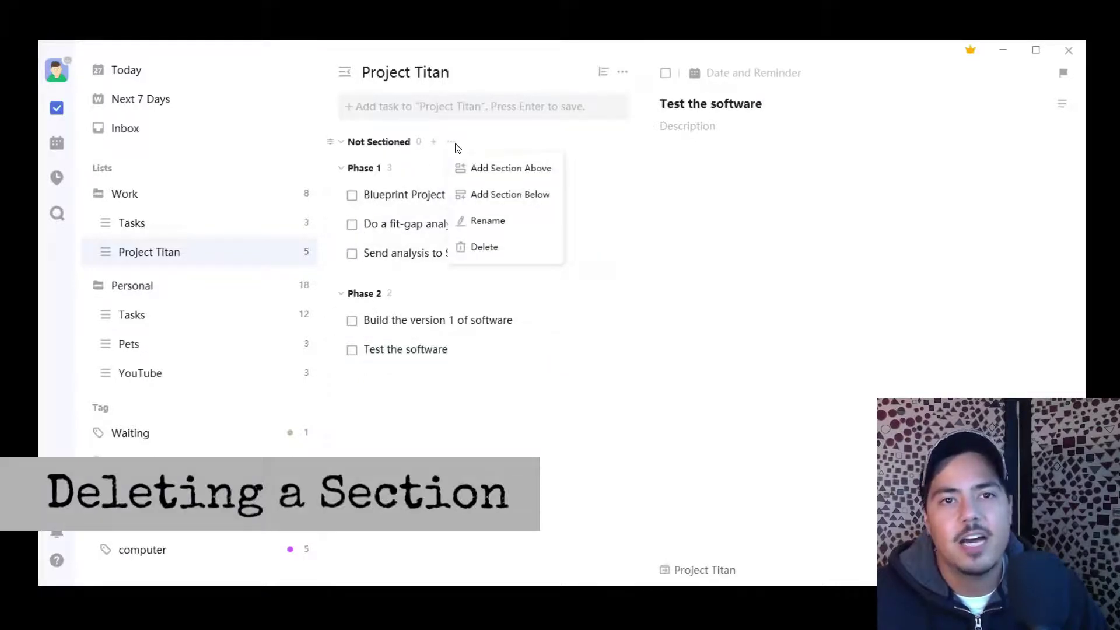
left_click(486, 247)
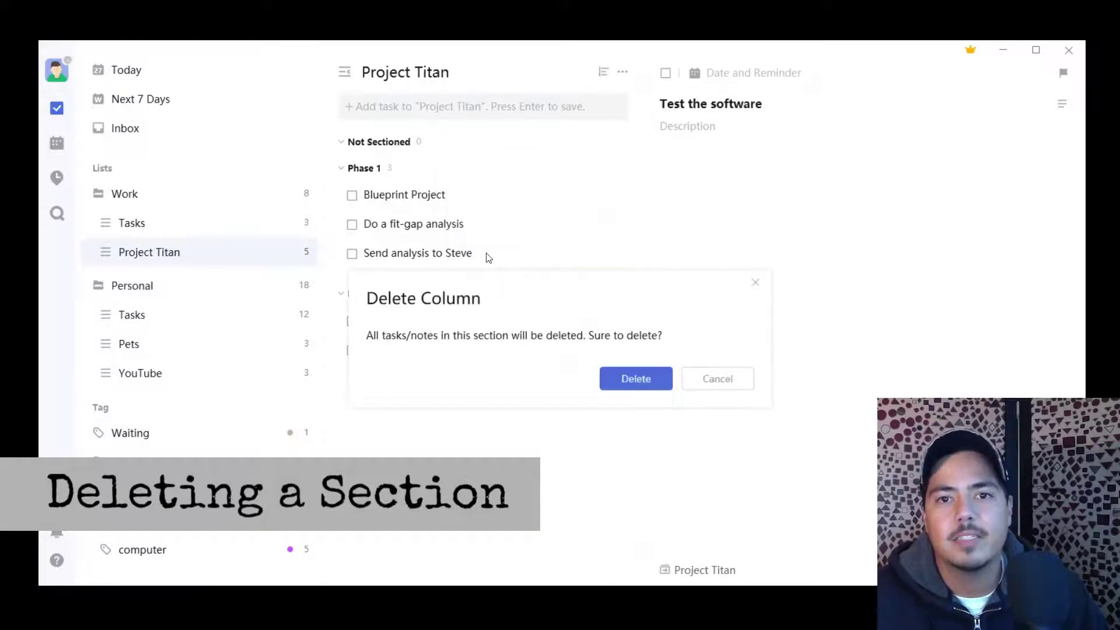
left_click(623, 380)
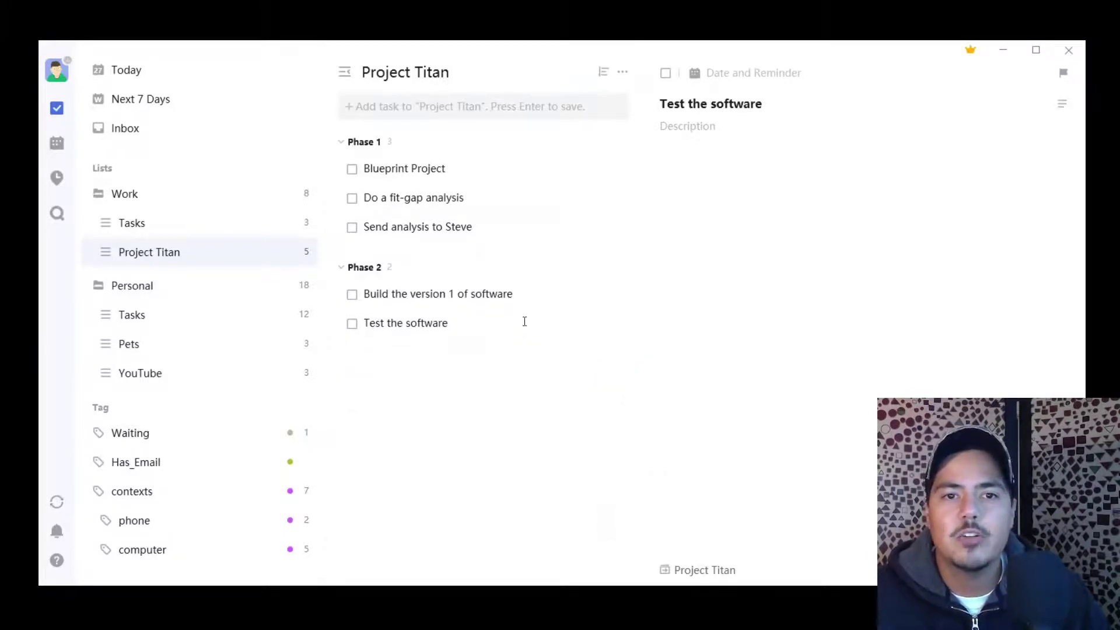
Add a new section named 'Phase 3' below Phase 2.
left_click(423, 268)
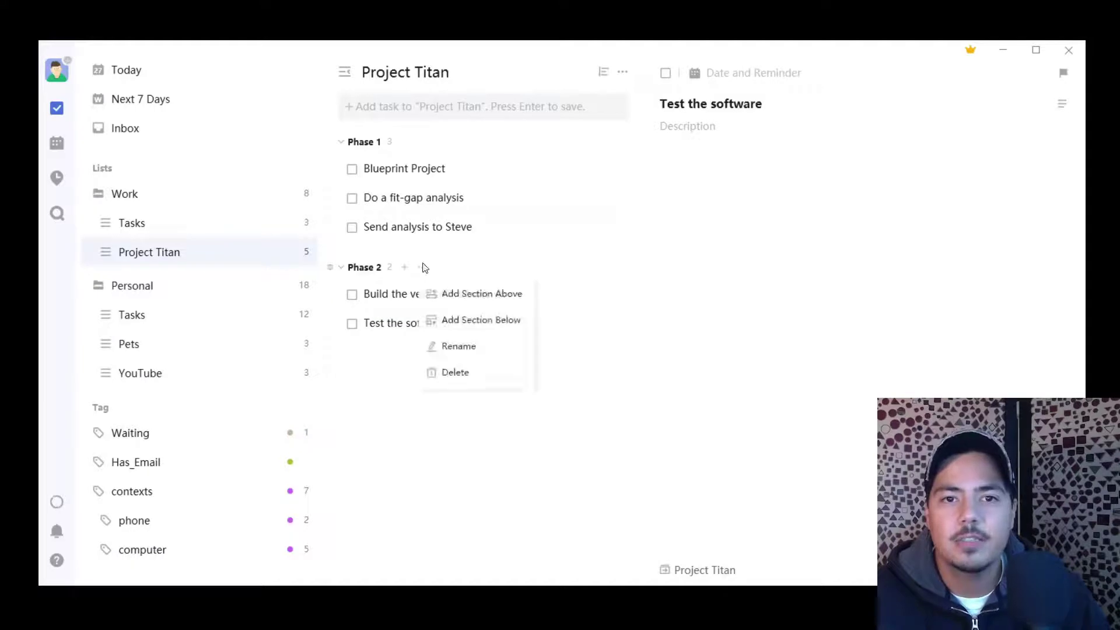
left_click(475, 322)
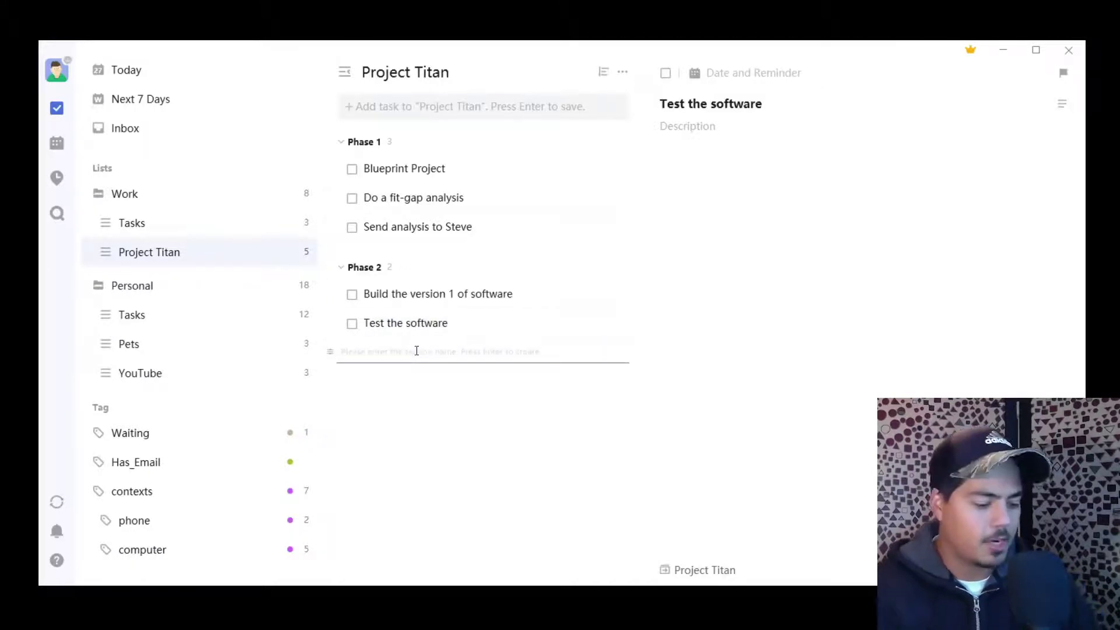
type("Phase 3")
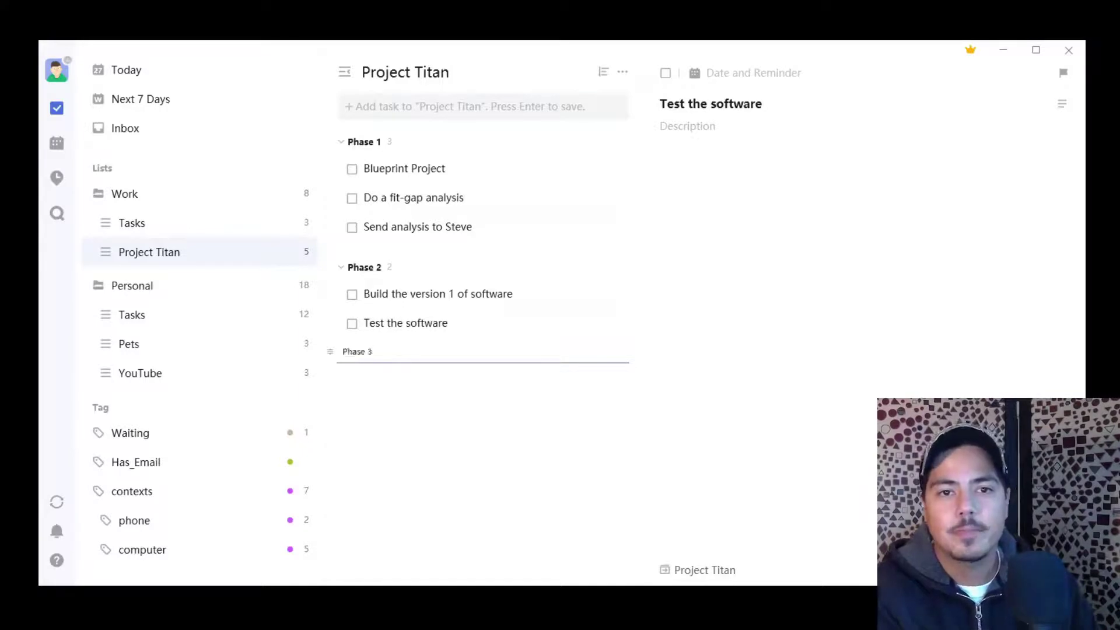
key("Return")
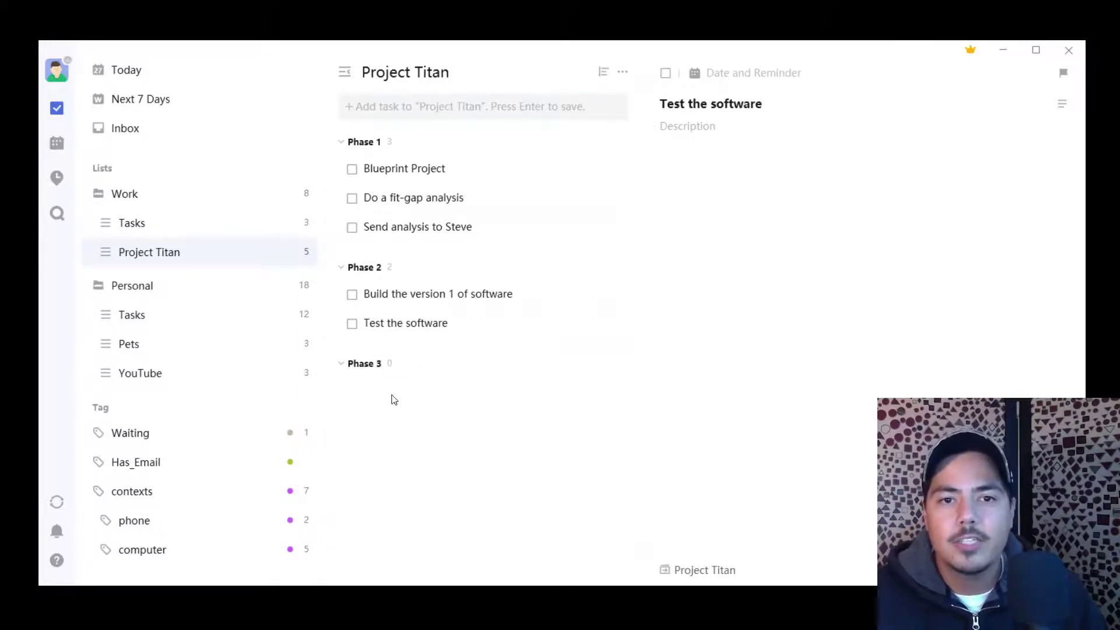
Add the tasks 'Finalize Project' and 'Send deliverables to client' to Phase 3.
mouse_move(406, 371)
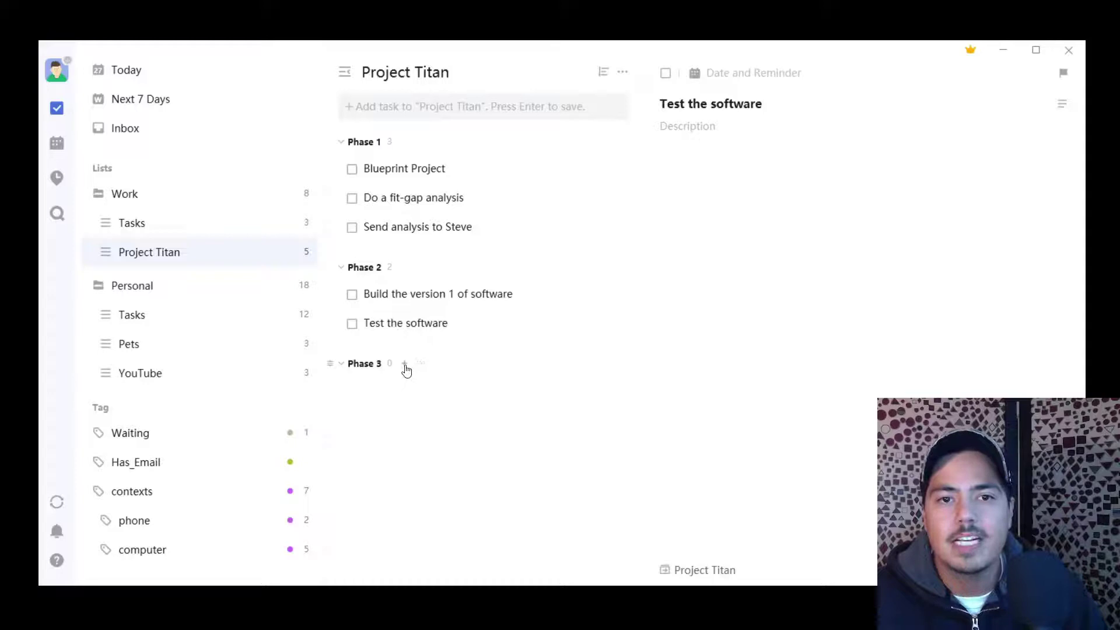
left_click(405, 365)
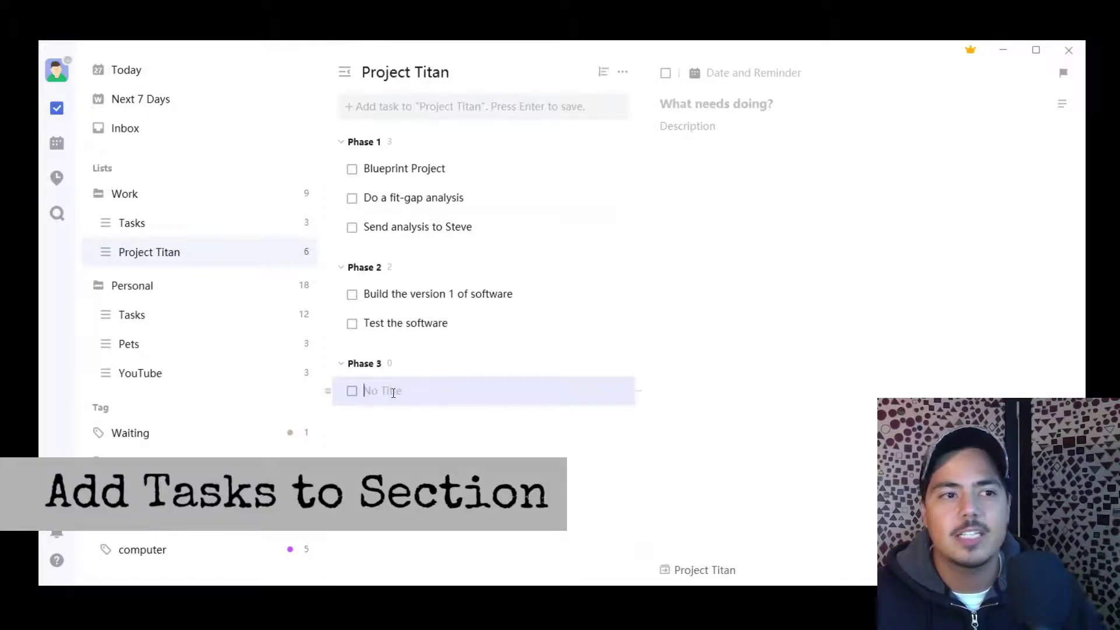
type("Fin")
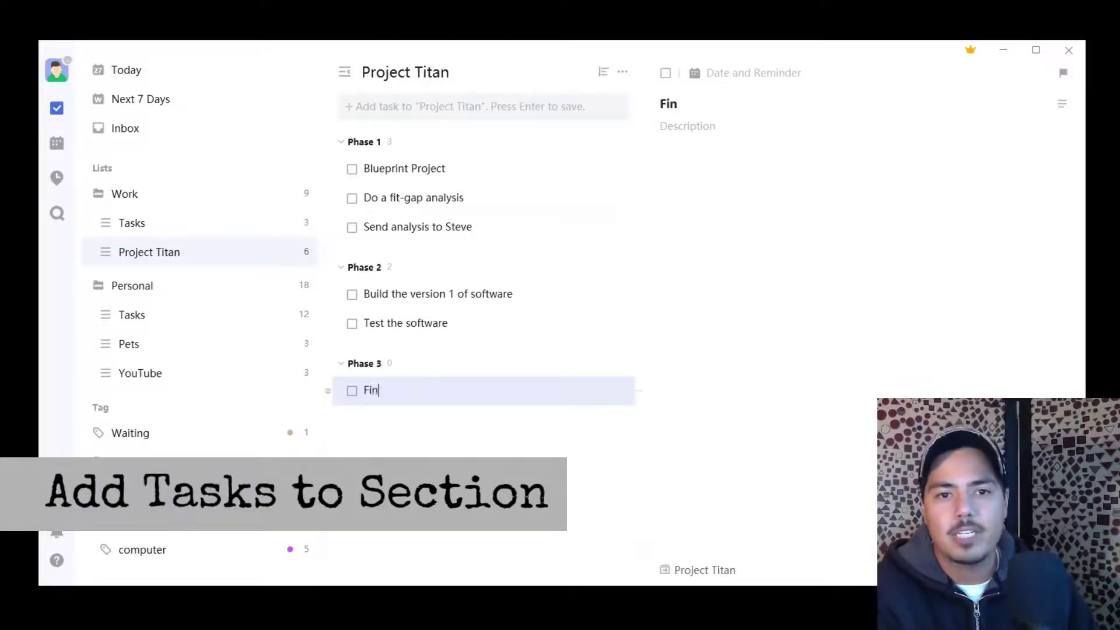
type("alize Proje")
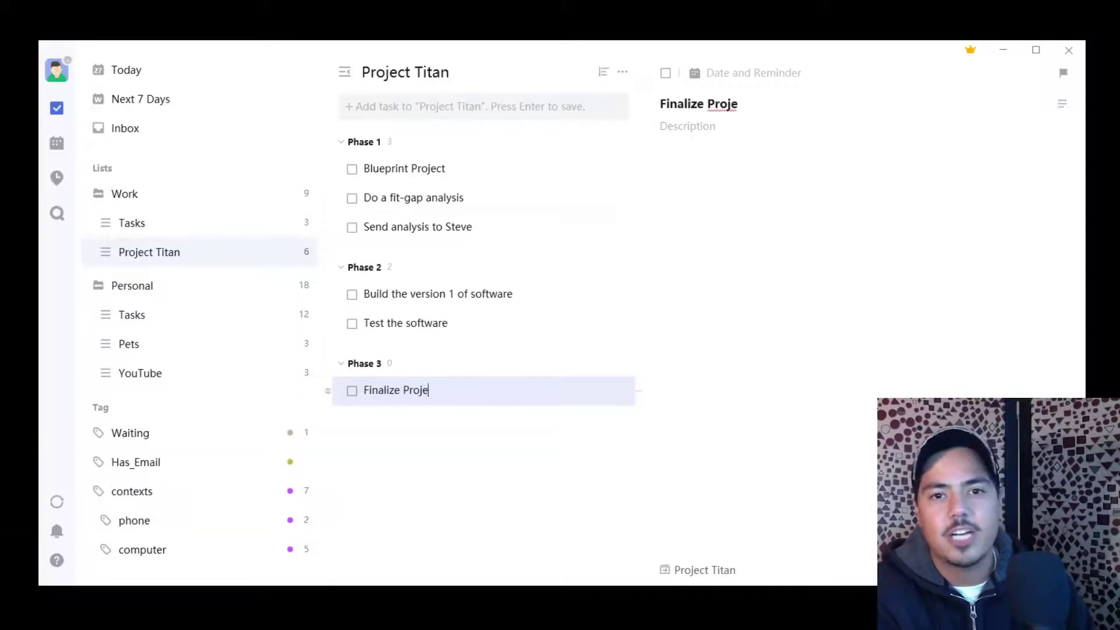
type("ct")
key("Return")
type("S")
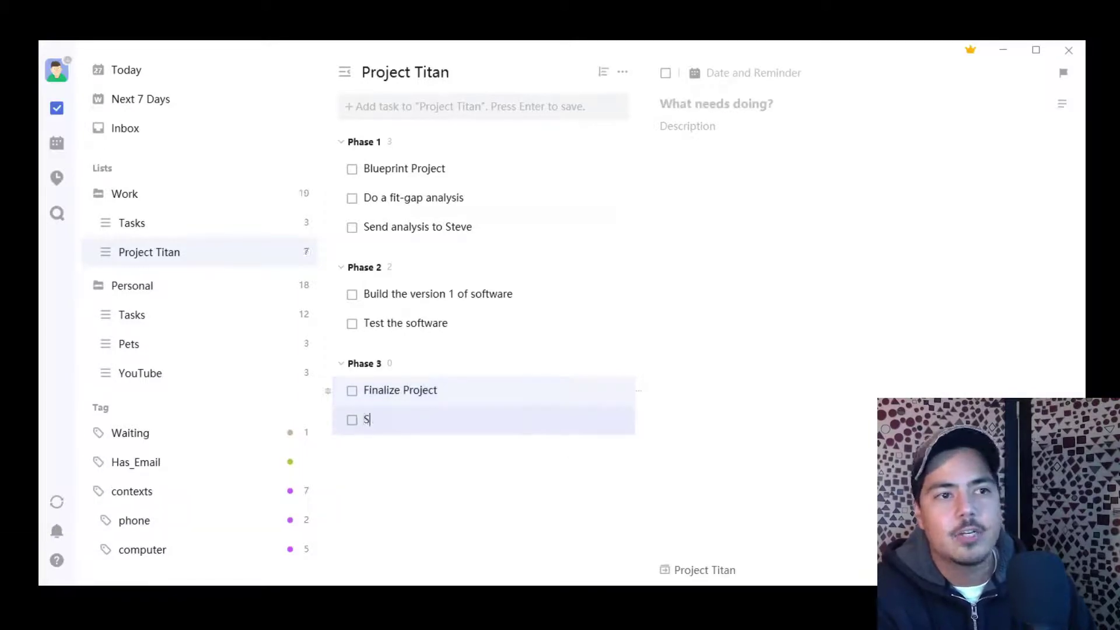
type("end delivera")
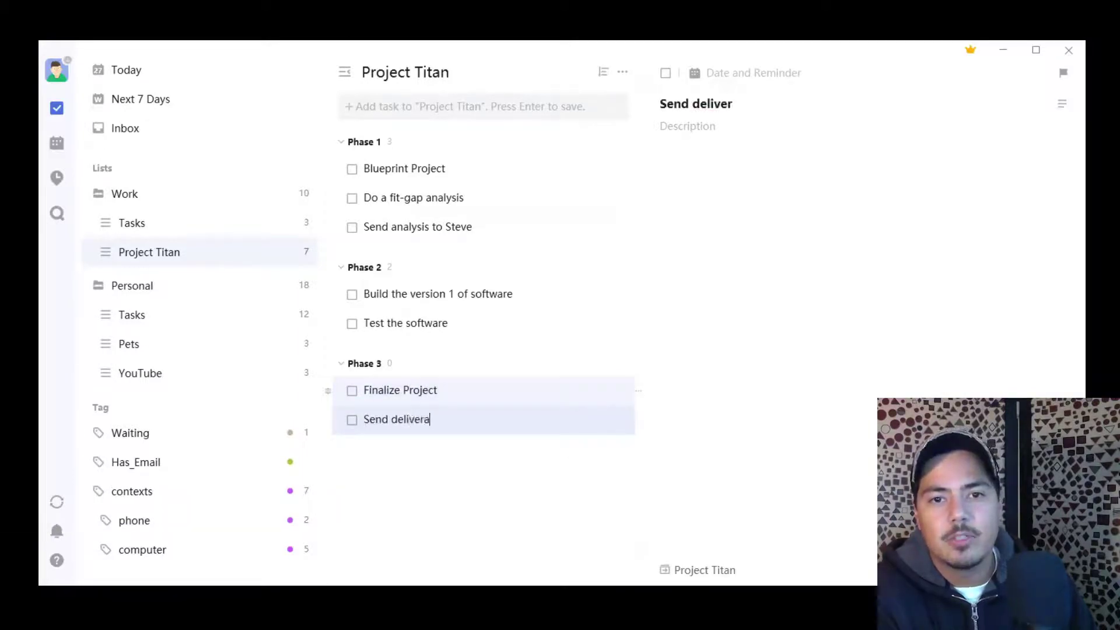
type("bles to client")
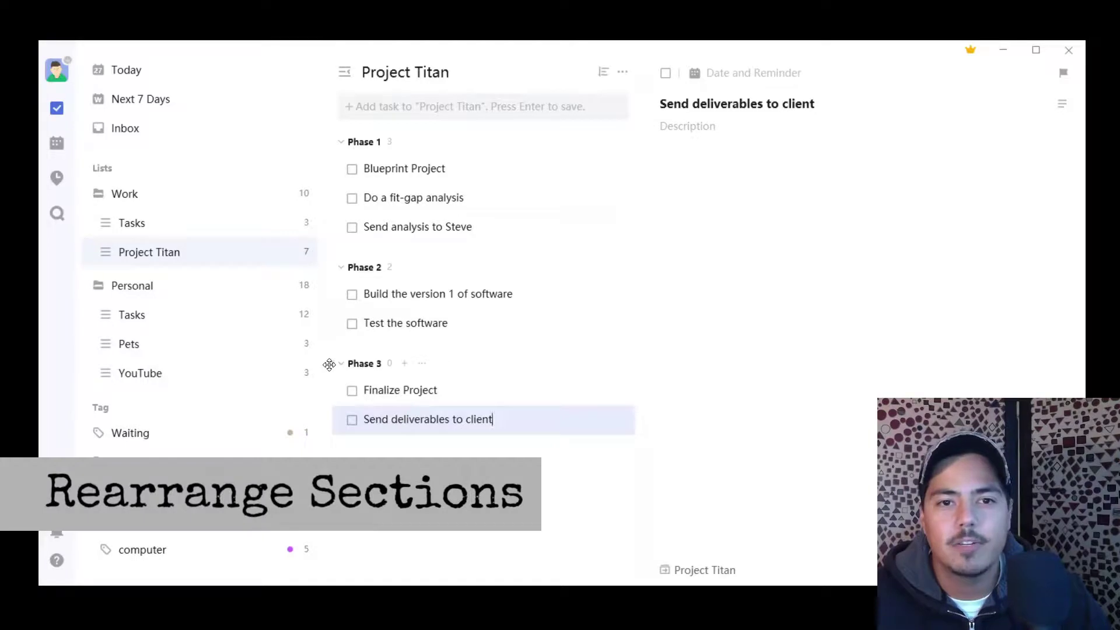
left_click_drag(330, 364, 340, 142)
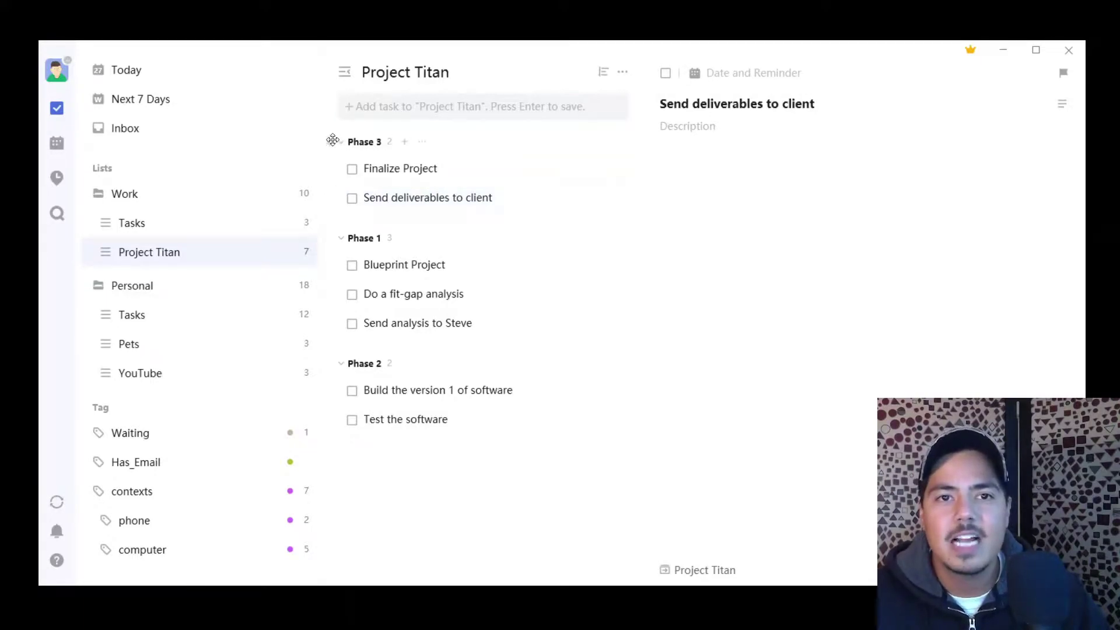
left_click_drag(332, 142, 375, 362)
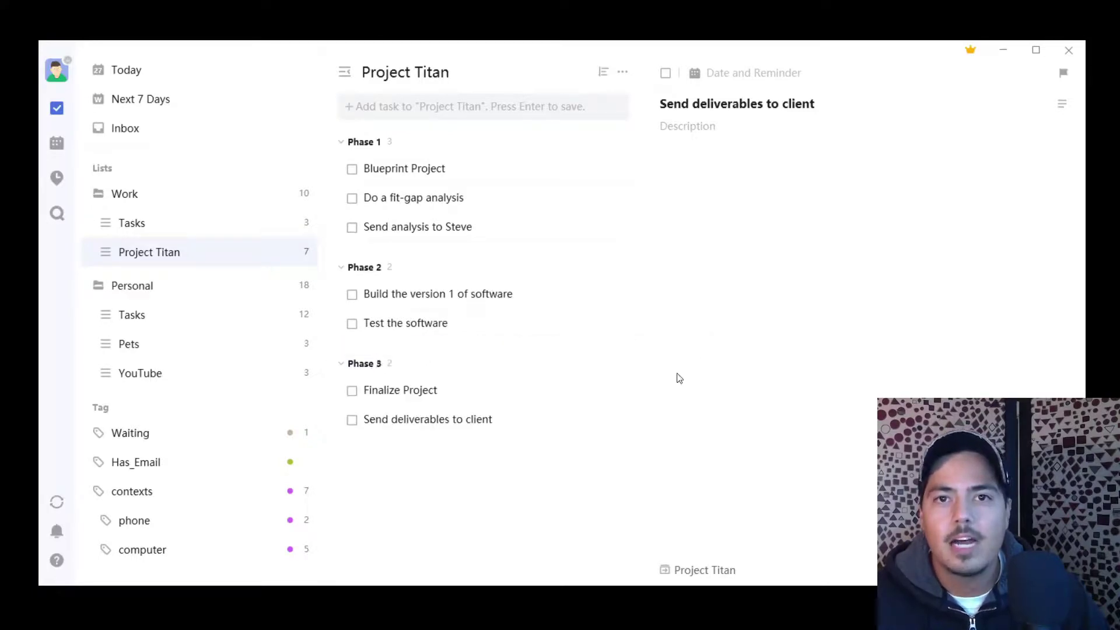
Switch Project Titan to Kanban View with the phases as columns.
left_click(623, 72)
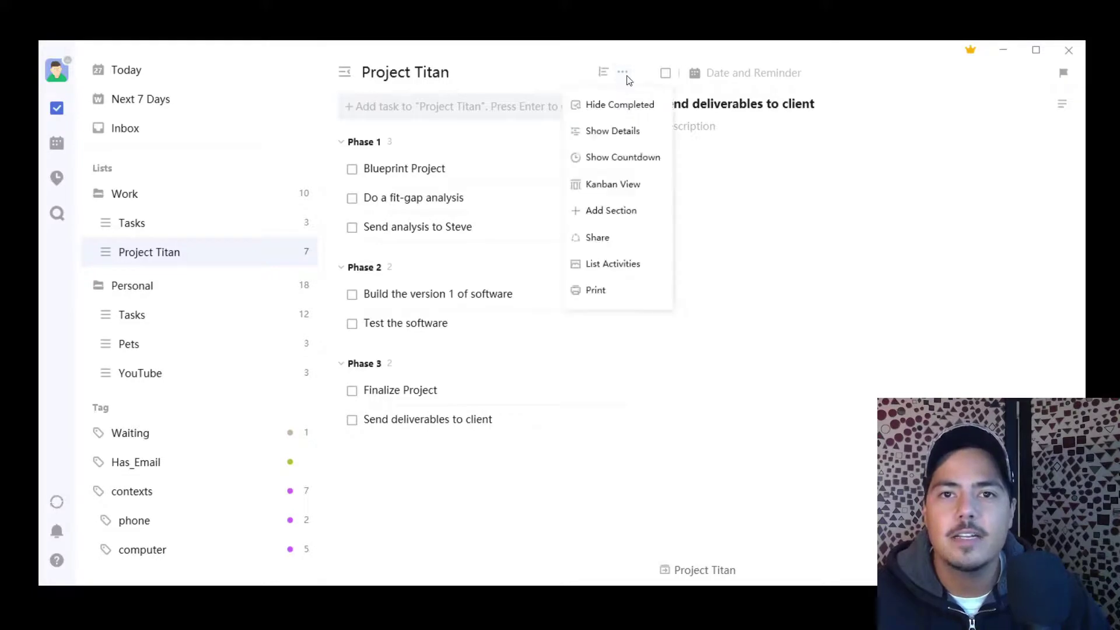
left_click(634, 193)
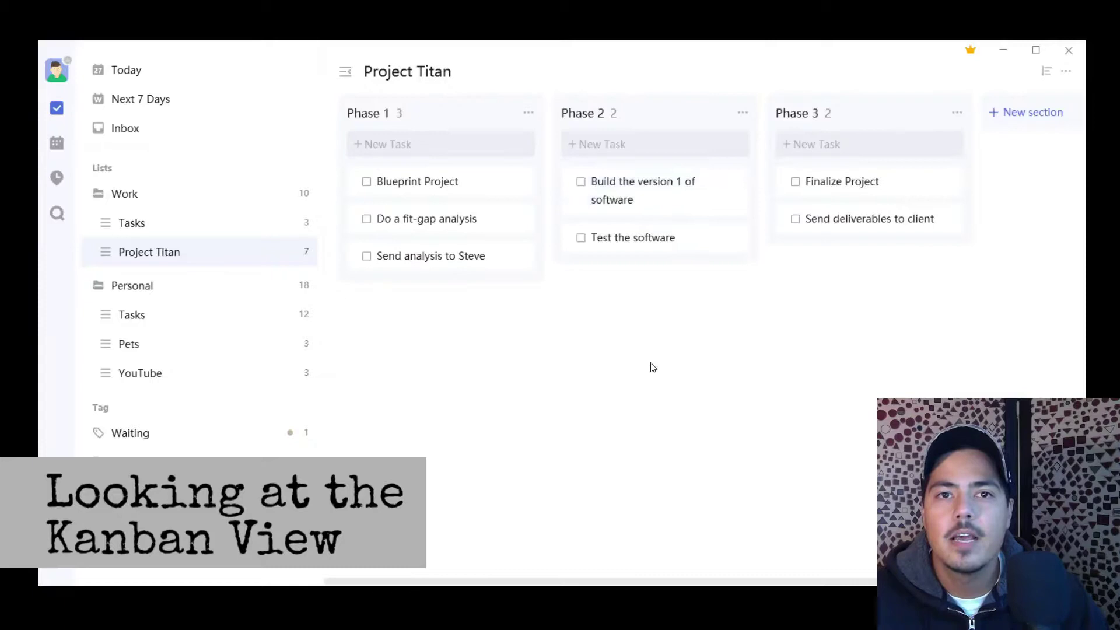